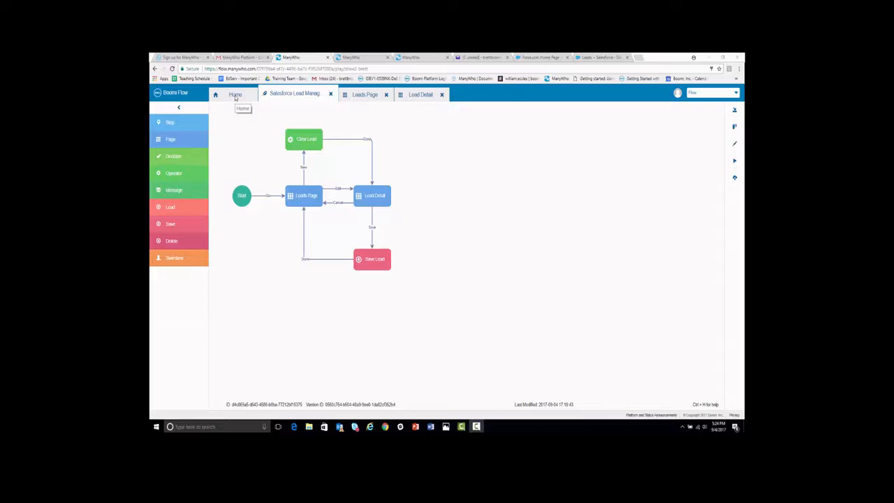
# - Start a new service install from Services and clear the autofilled username and password
pyautogui.click(235, 95)
pyautogui.click(171, 174)
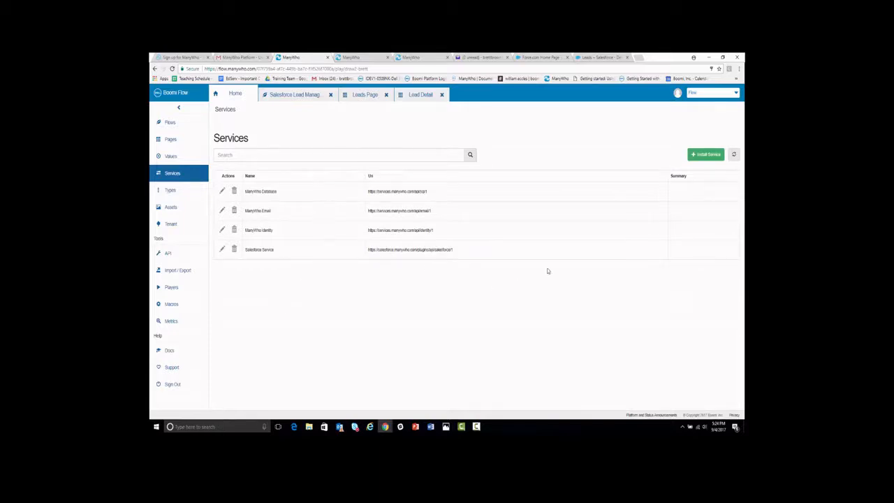
pyautogui.click(704, 155)
pyautogui.moveTo(280, 235); pyautogui.dragTo(213, 238)
pyautogui.press('BackSpace')
pyautogui.moveTo(254, 266); pyautogui.dragTo(218, 264)
pyautogui.press('BackSpace')
# - Name the service 'Gmail Service', paste the staging email API URL, and continue
pyautogui.click(247, 164)
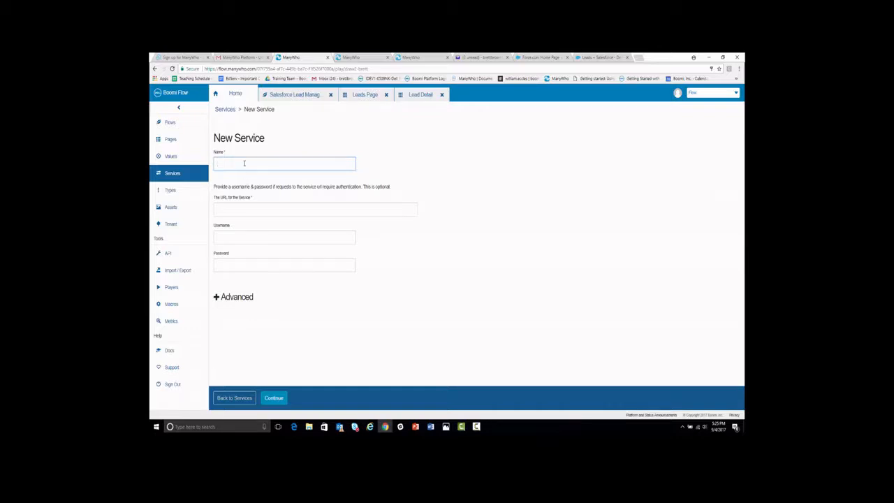
pyautogui.write('Gmail Service')
pyautogui.press('Tab')
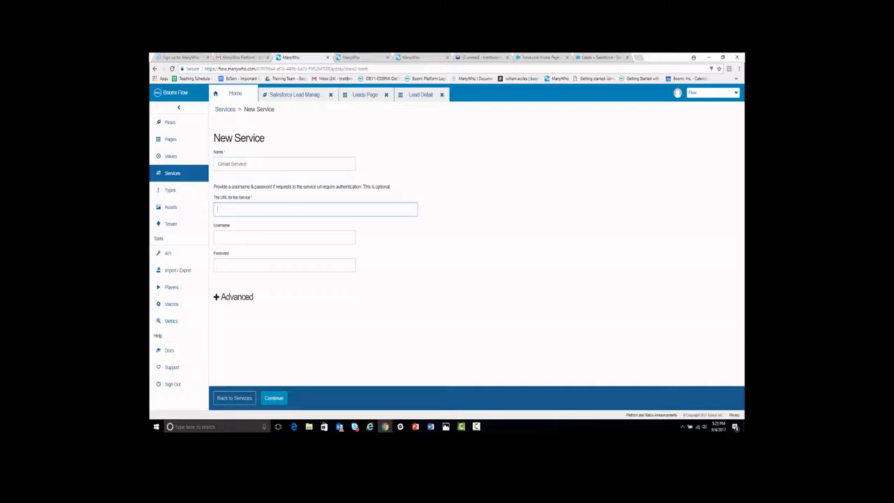
pyautogui.hotkey('alt', 'Tab')
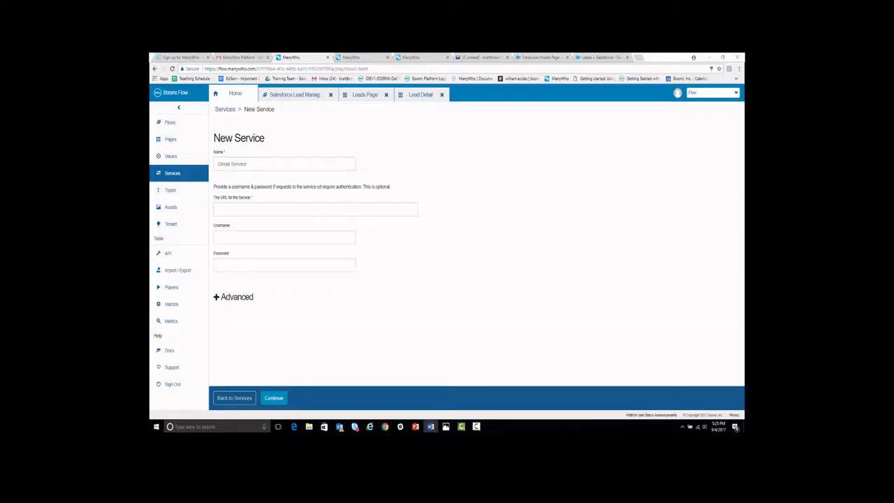
pyautogui.hotkey('alt', 'Tab')
pyautogui.write('https://services-staging.manywho.com/api/email/1')
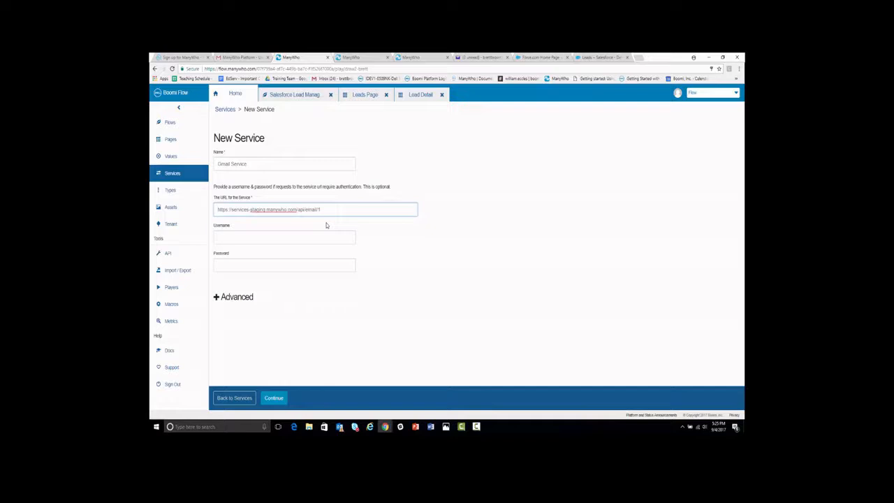
pyautogui.click(392, 270)
pyautogui.click(274, 398)
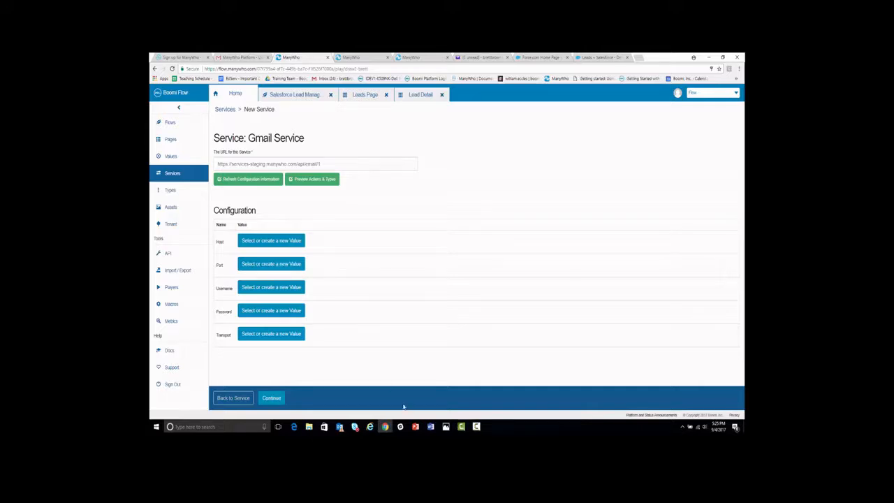
# - Assign Host a new String value 'Gmail - Host' with default smtp.gmail.com
pyautogui.click(266, 240)
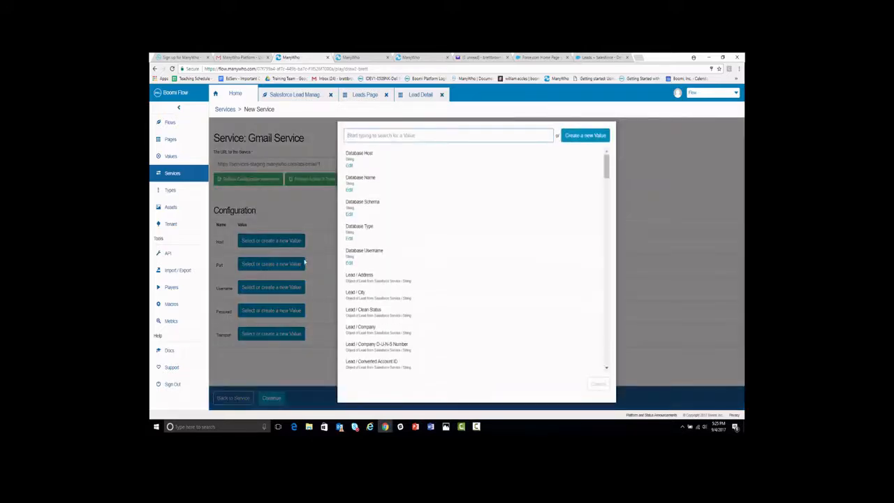
pyautogui.click(577, 136)
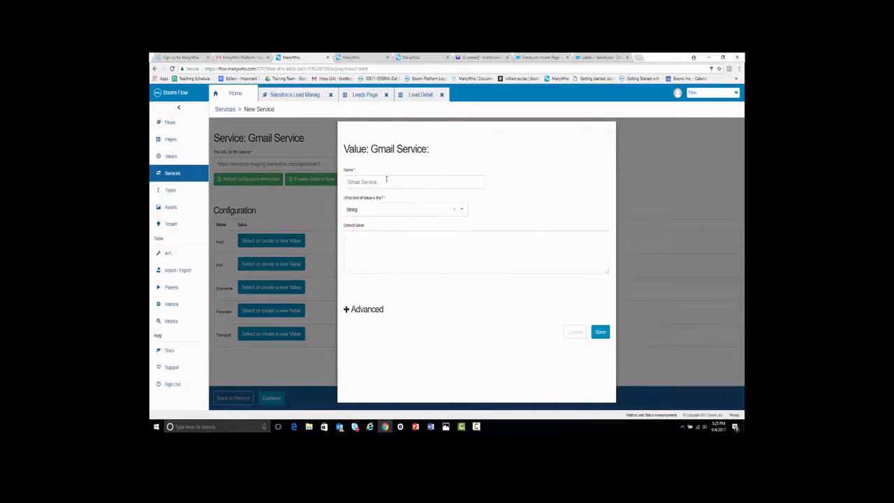
pyautogui.tripleClick(385, 181)
pyautogui.press('BackSpace')
pyautogui.write('Gmail D')
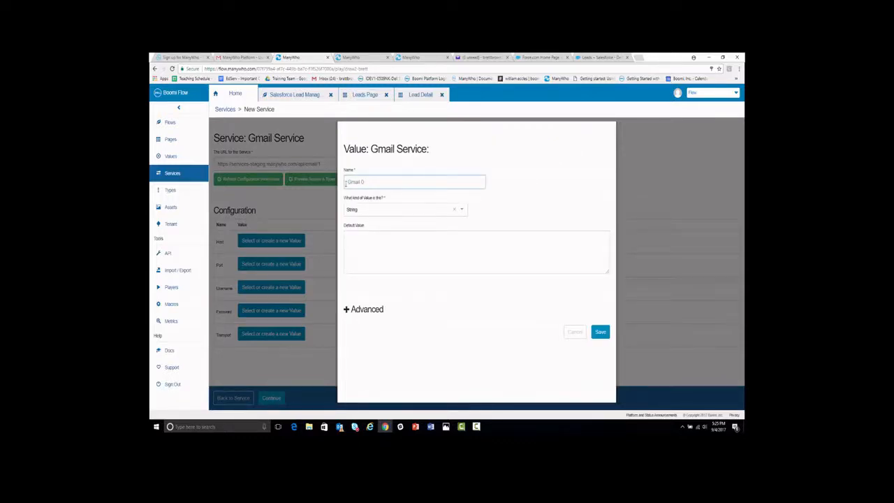
pyautogui.write(' Host')
pyautogui.click(384, 243)
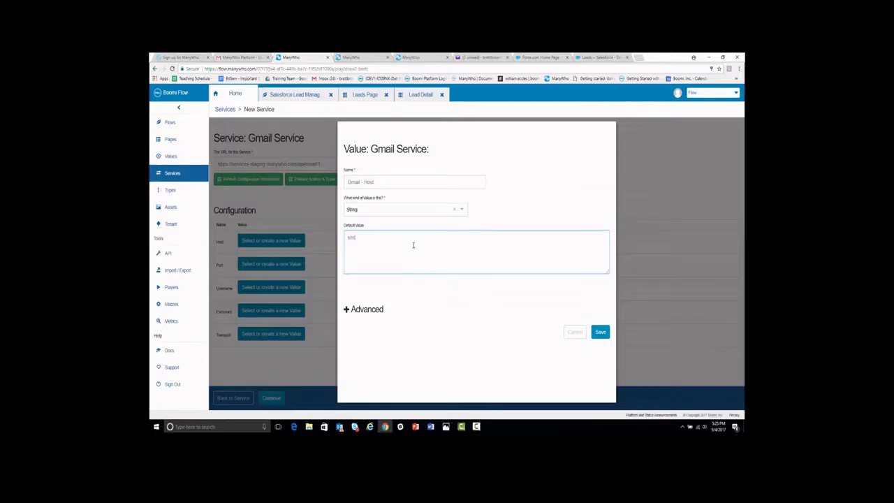
pyautogui.write('.gmail.com')
pyautogui.click(421, 282)
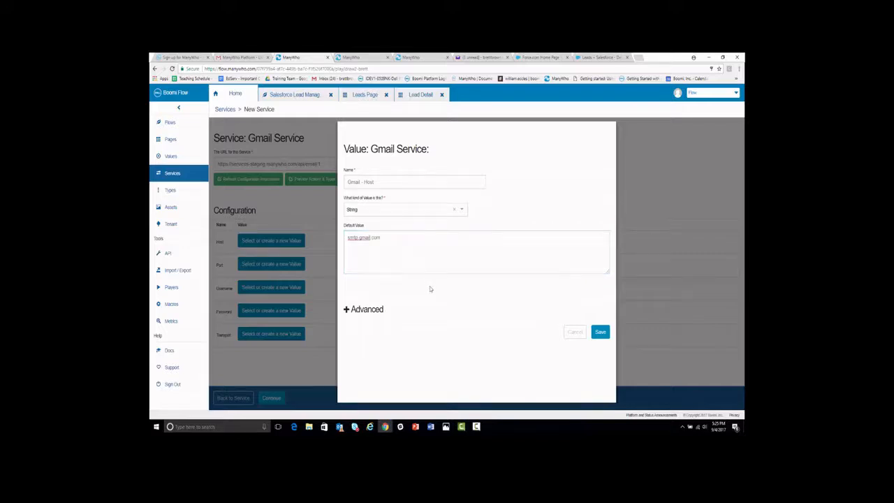
pyautogui.click(600, 333)
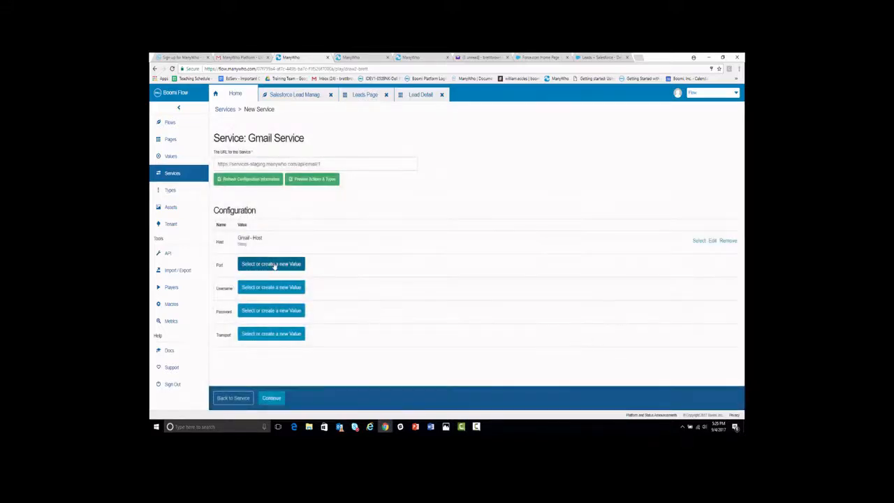
pyautogui.click(274, 265)
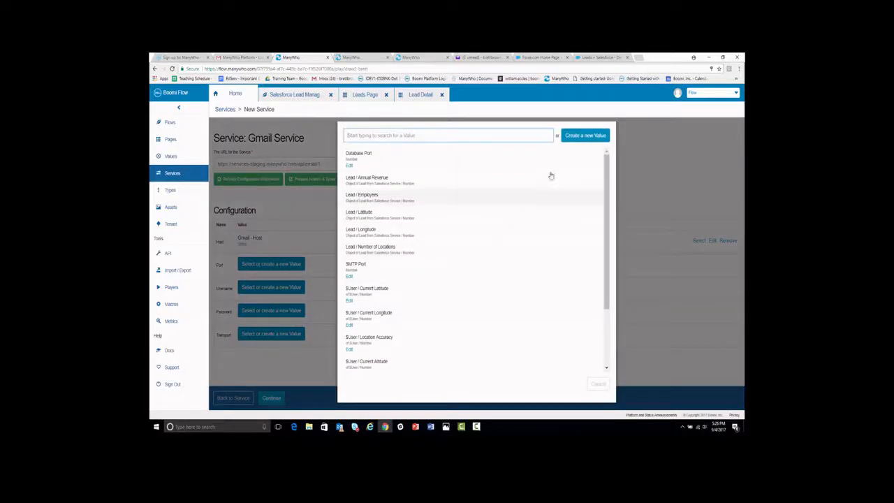
# - Assign Port a new Number value 'Gmail - Port' with default 587
pyautogui.click(583, 136)
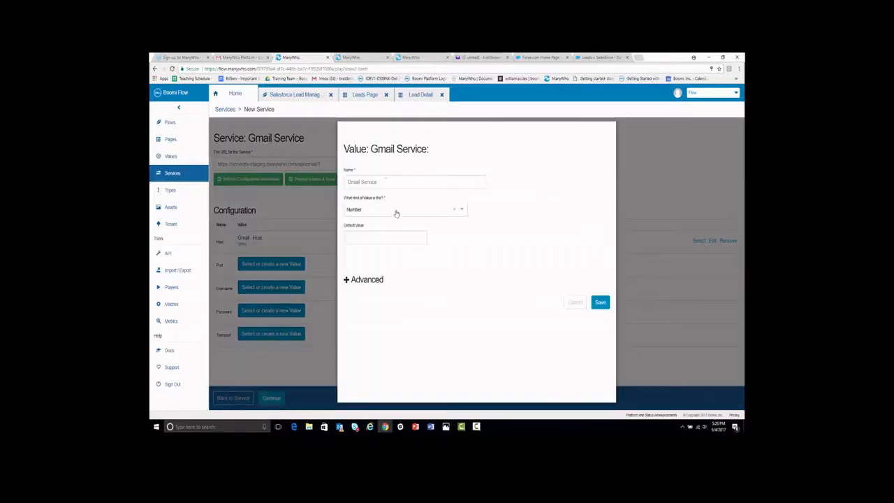
pyautogui.click(387, 178)
pyautogui.press('BackSpace')
pyautogui.press('BackSpace')
pyautogui.press('BackSpace')
pyautogui.press('BackSpace')
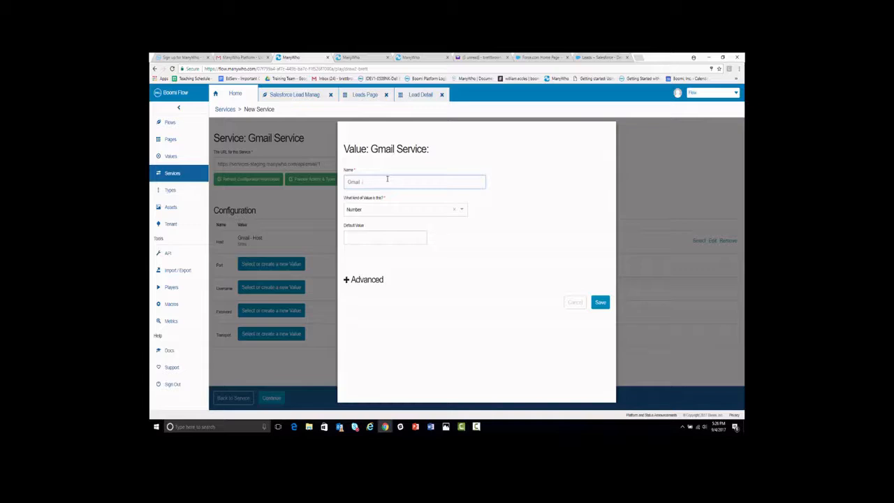
pyautogui.write('- Port')
pyautogui.click(384, 236)
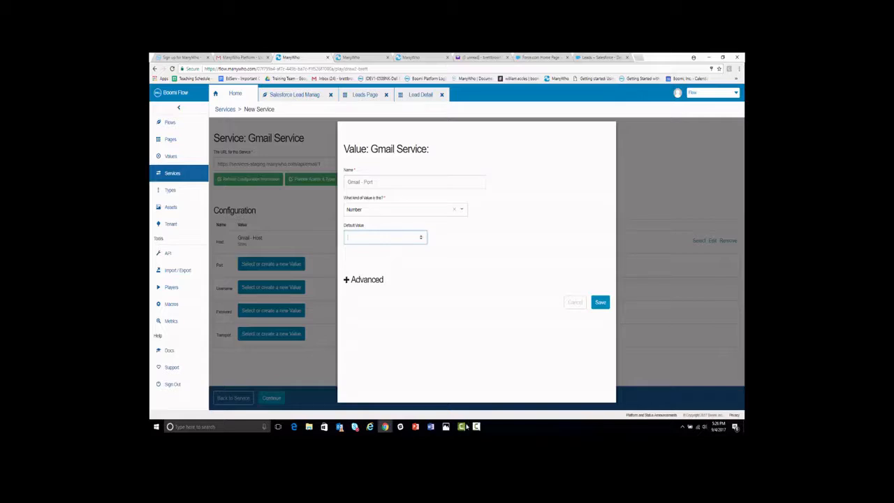
pyautogui.write('587')
pyautogui.click(600, 303)
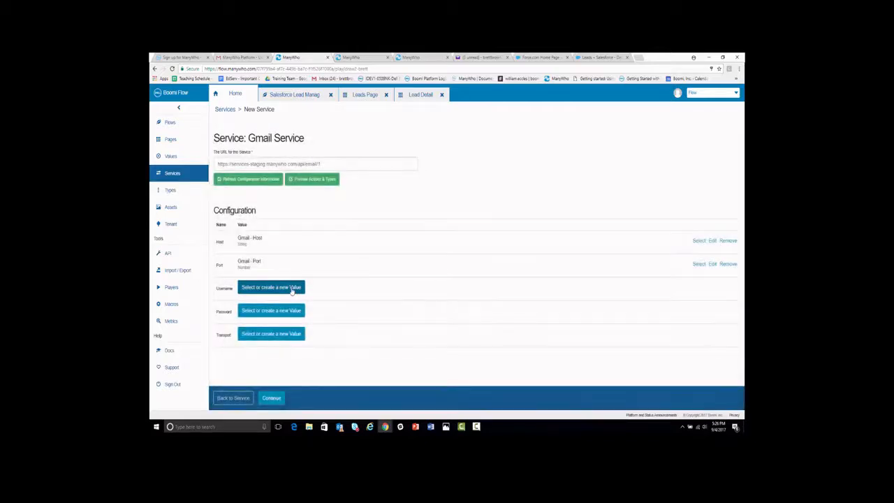
pyautogui.click(291, 289)
# - Assign Username a new String value 'Gmail - Username' defaulting to the Gmail account address
pyautogui.click(583, 136)
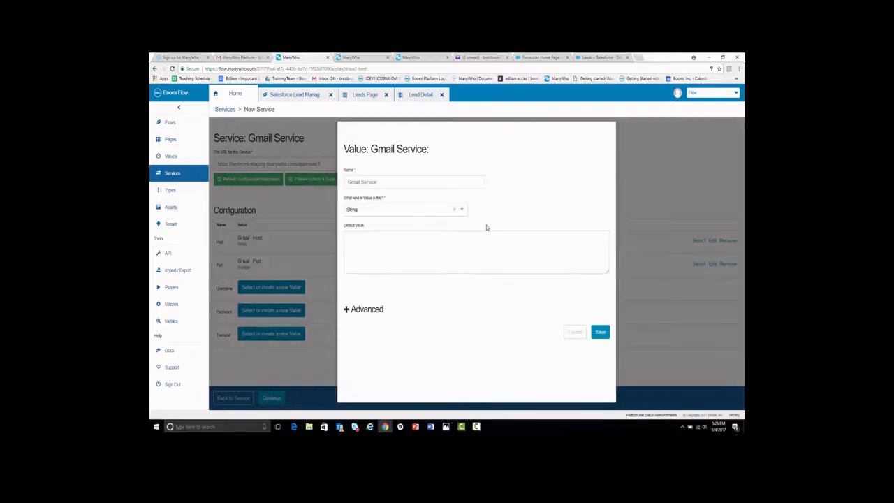
pyautogui.click(417, 178)
pyautogui.press('BackSpace')
pyautogui.press('BackSpace')
pyautogui.press('BackSpace')
pyautogui.press('BackSpace')
pyautogui.press('BackSpace')
pyautogui.press('BackSpace')
pyautogui.press('BackSpace')
pyautogui.write('- Username')
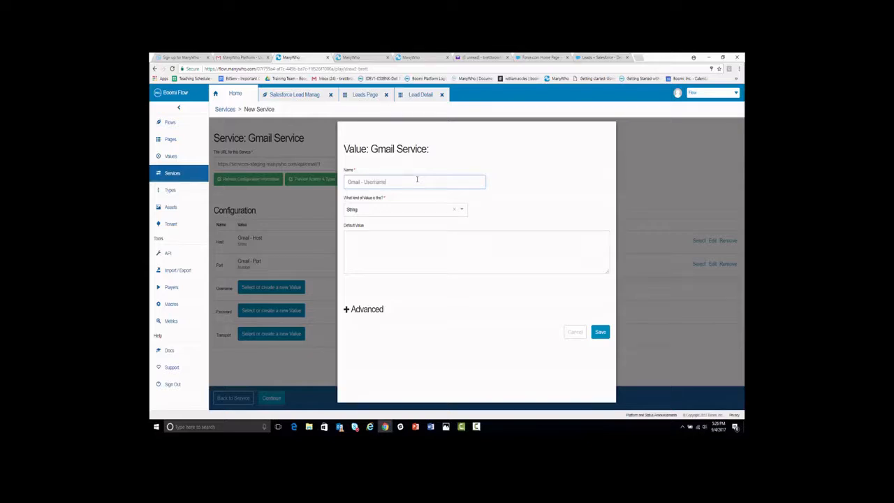
pyautogui.click(421, 248)
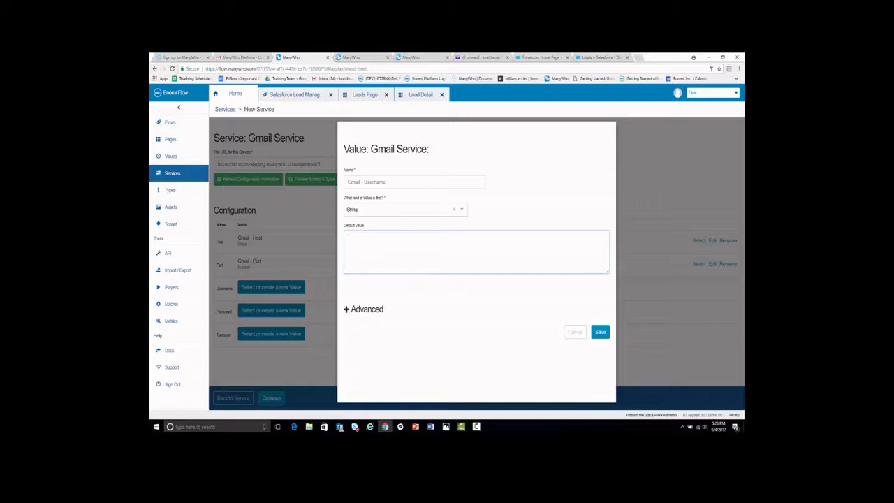
pyautogui.click(601, 332)
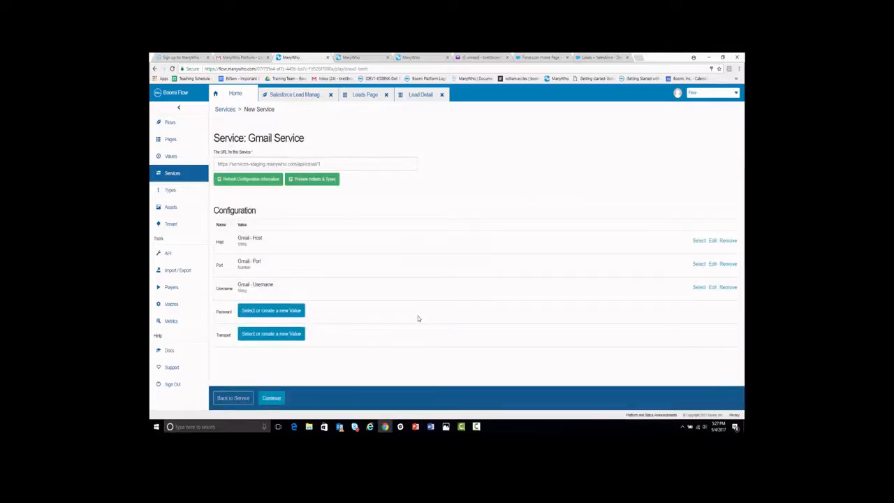
# - Assign Password a new Password value 'Gmail - Password' holding the account password
pyautogui.click(294, 315)
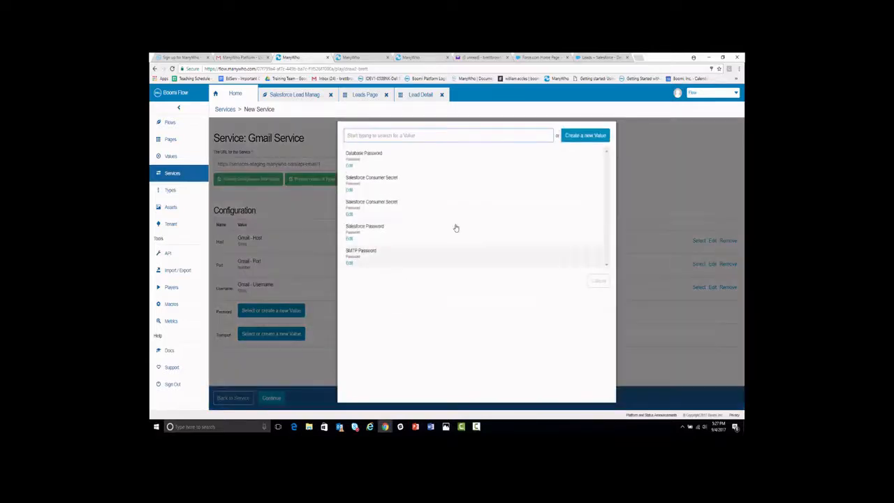
pyautogui.click(585, 135)
pyautogui.click(406, 182)
pyautogui.press('BackSpace')
pyautogui.press('BackSpace')
pyautogui.press('BackSpace')
pyautogui.press('BackSpace')
pyautogui.press('BackSpace')
pyautogui.press('BackSpace')
pyautogui.press('BackSpace')
pyautogui.press('BackSpace')
pyautogui.write('- Password')
pyautogui.press('Tab')
pyautogui.press('Tab')
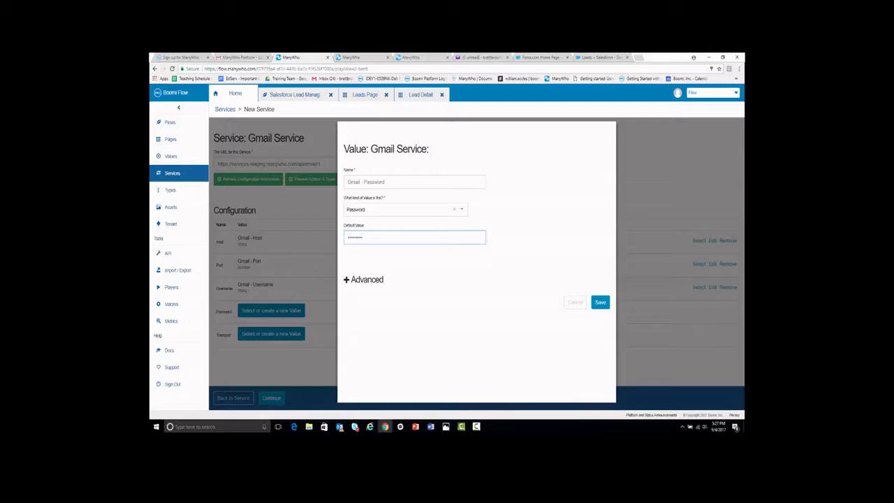
pyautogui.click(603, 304)
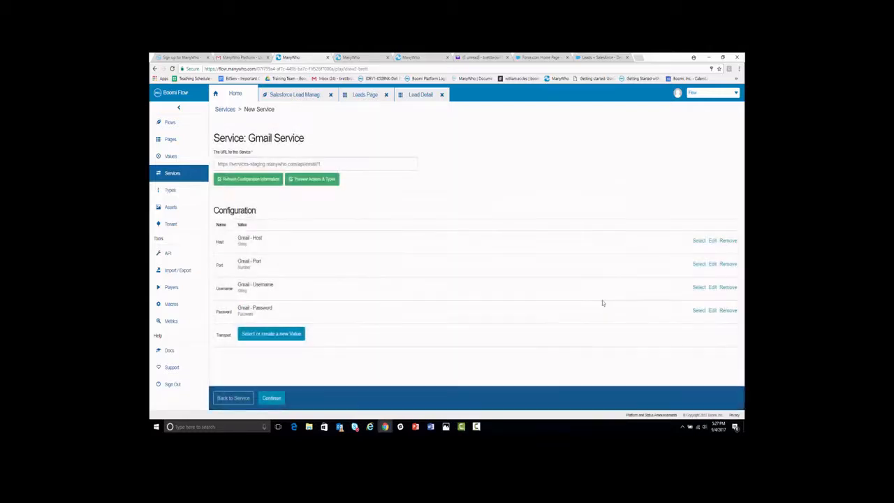
# - Assign Transport a new String value 'Gmail - Transport' with default tls
pyautogui.click(281, 333)
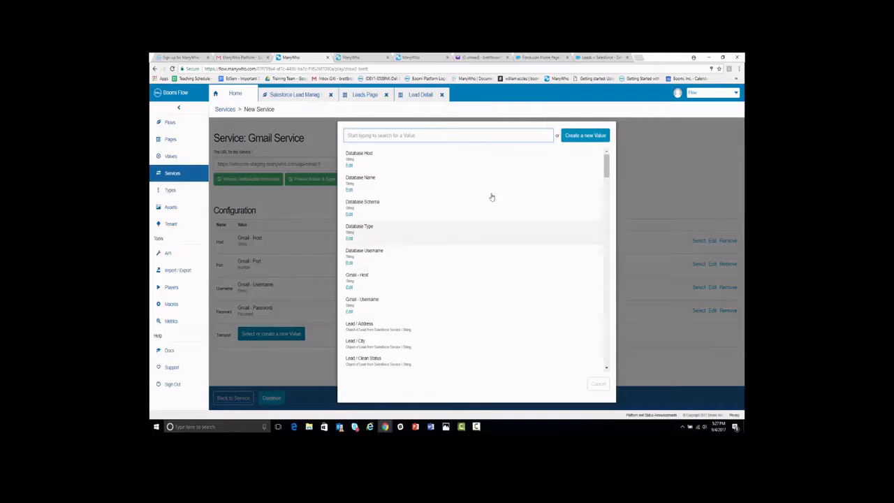
pyautogui.click(591, 136)
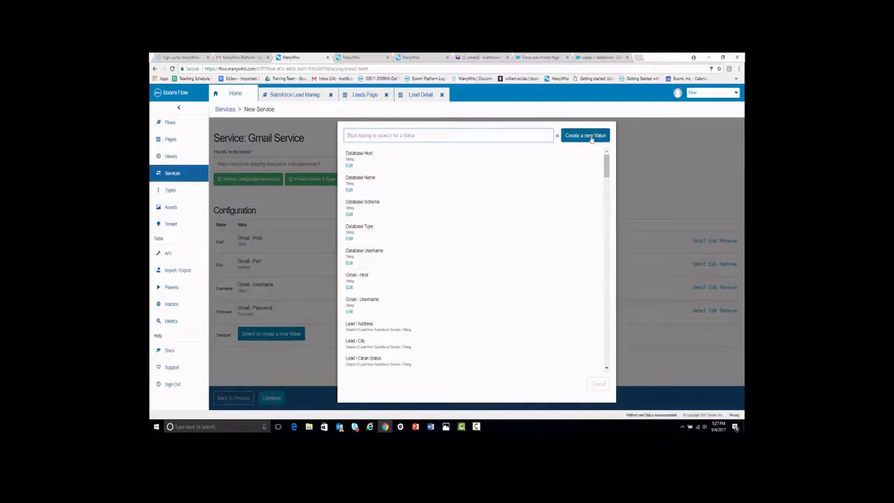
pyautogui.press('BackSpace')
pyautogui.press('BackSpace')
pyautogui.press('BackSpace')
pyautogui.press('BackSpace')
pyautogui.press('BackSpace')
pyautogui.press('BackSpace')
pyautogui.press('BackSpace')
pyautogui.press('BackSpace')
pyautogui.write('- H')
pyautogui.write('ransport')
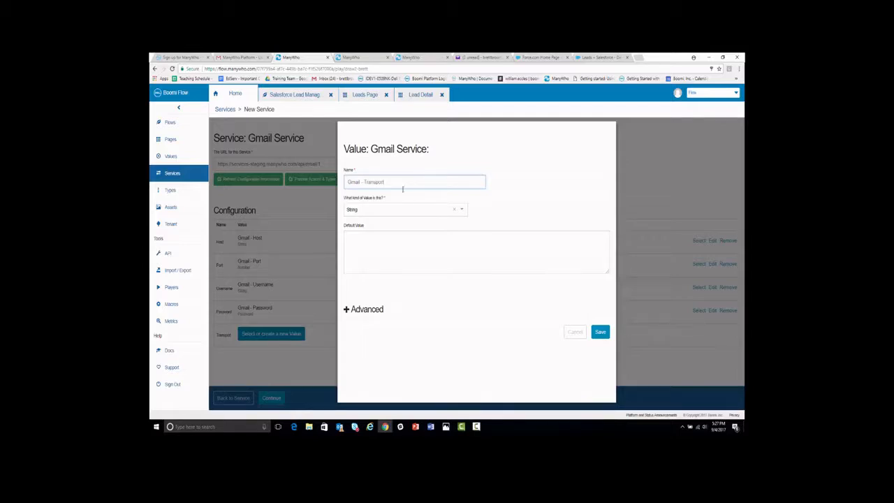
pyautogui.click(401, 232)
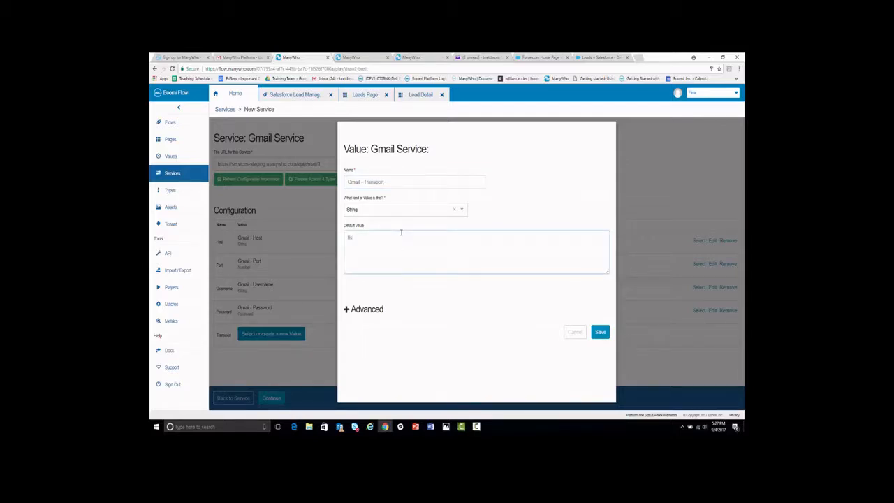
pyautogui.click(415, 295)
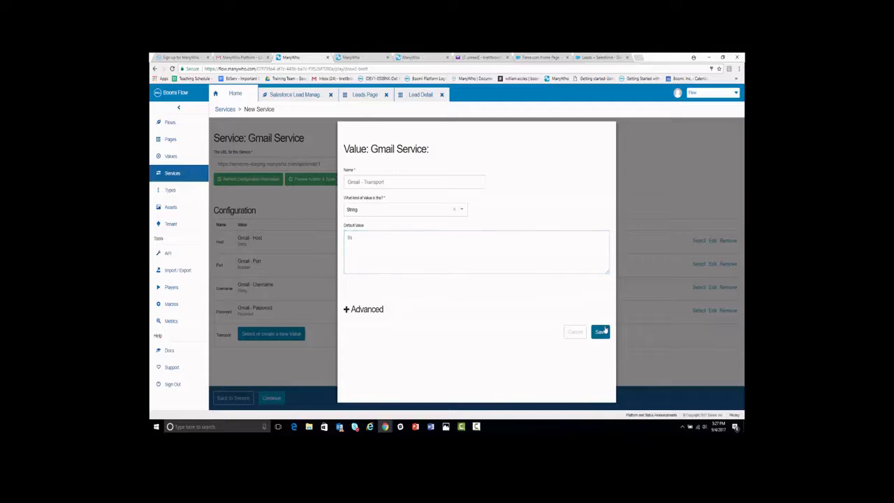
pyautogui.click(601, 333)
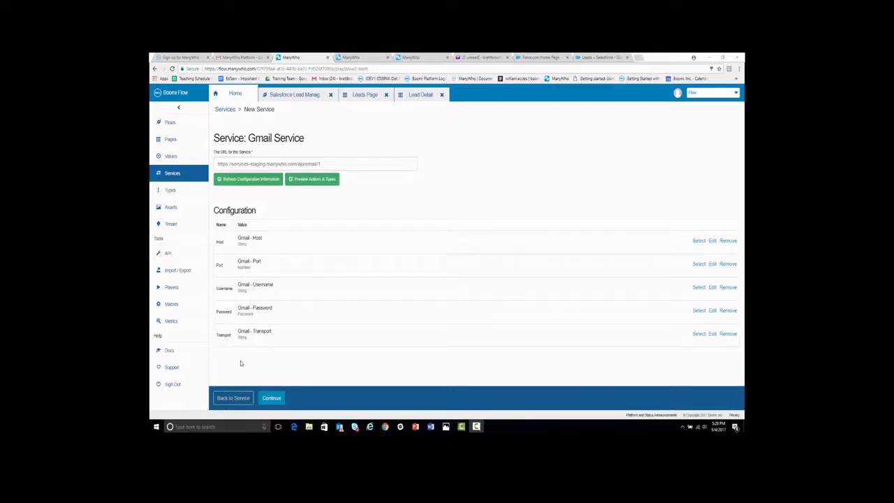
# - Finish installing the Gmail Service and return to the Services list
pyautogui.click(271, 398)
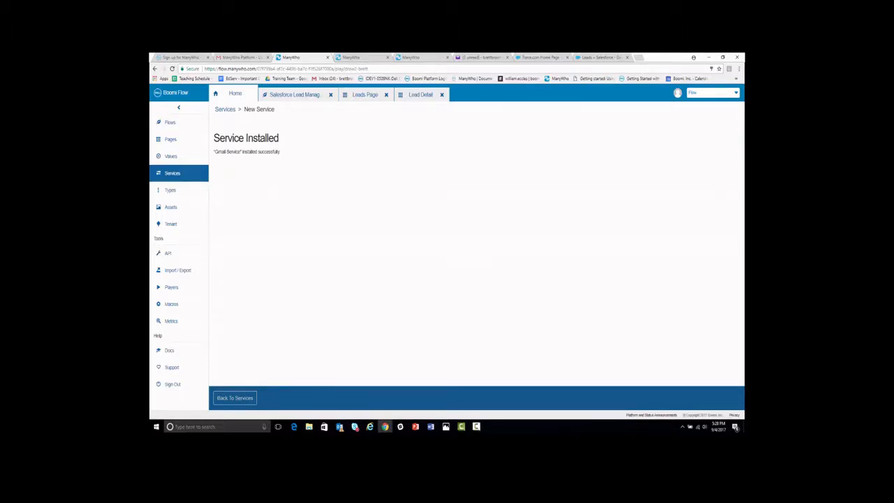
pyautogui.click(235, 397)
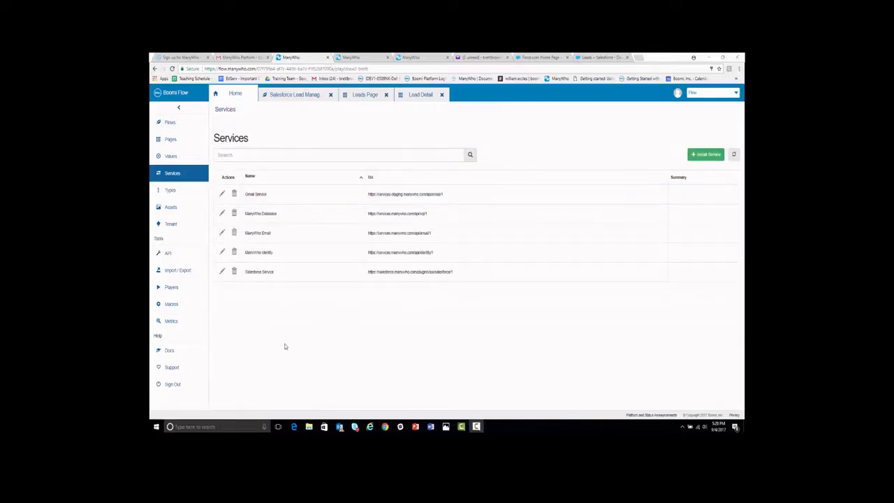
# - Import the existing Gmail Service into the Salesforce Lead flow's shared services
pyautogui.click(292, 96)
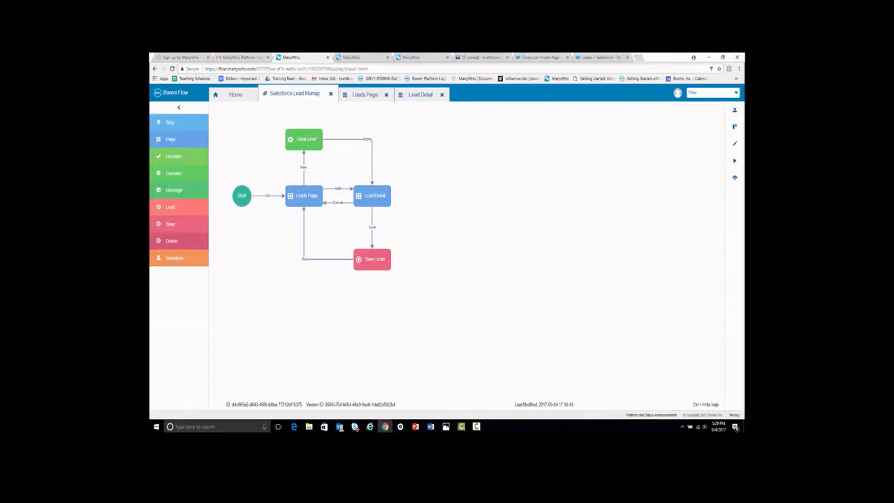
pyautogui.click(735, 112)
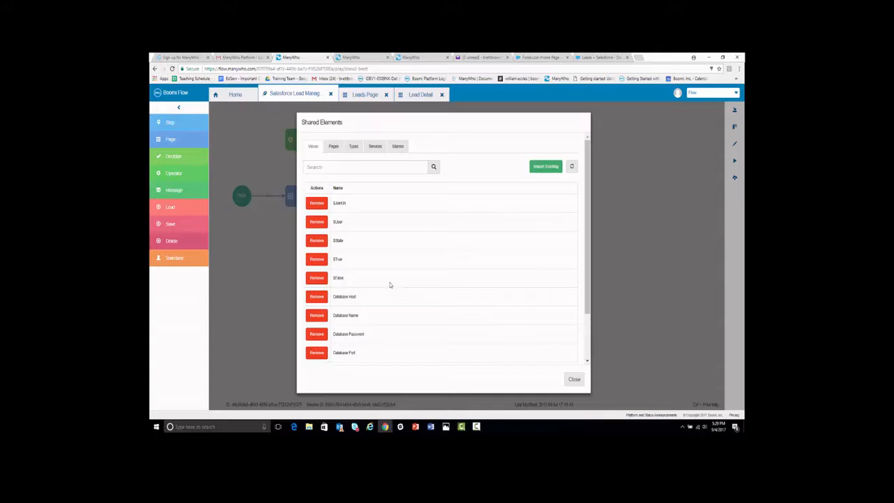
pyautogui.click(374, 147)
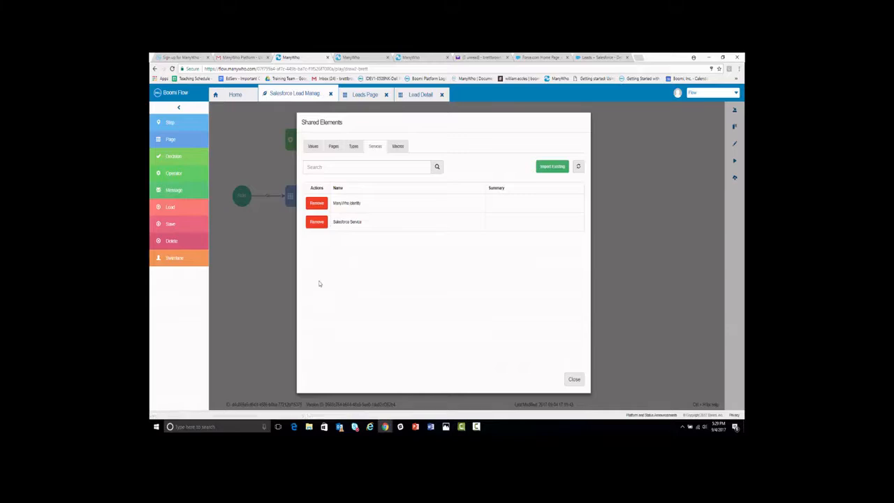
pyautogui.click(555, 167)
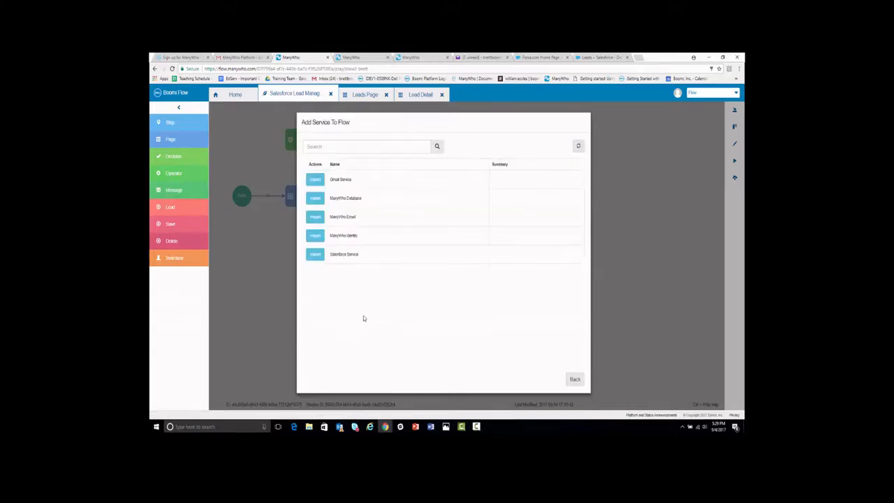
pyautogui.click(315, 198)
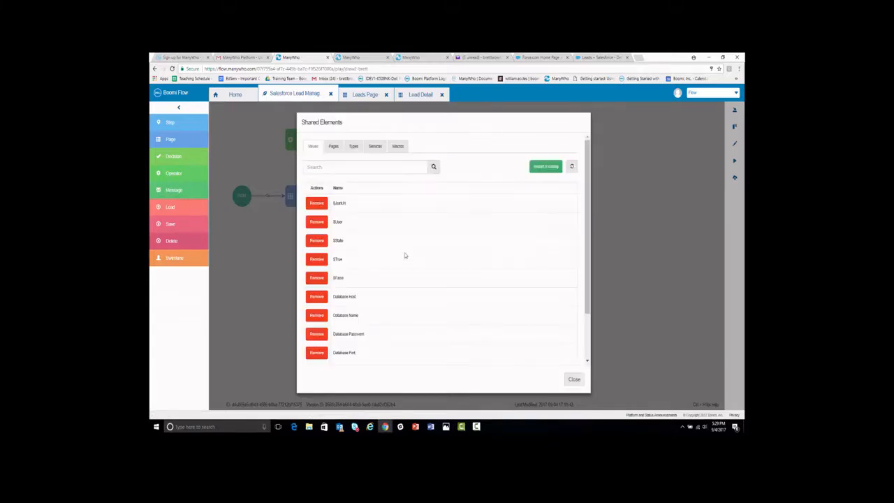
pyautogui.click(374, 146)
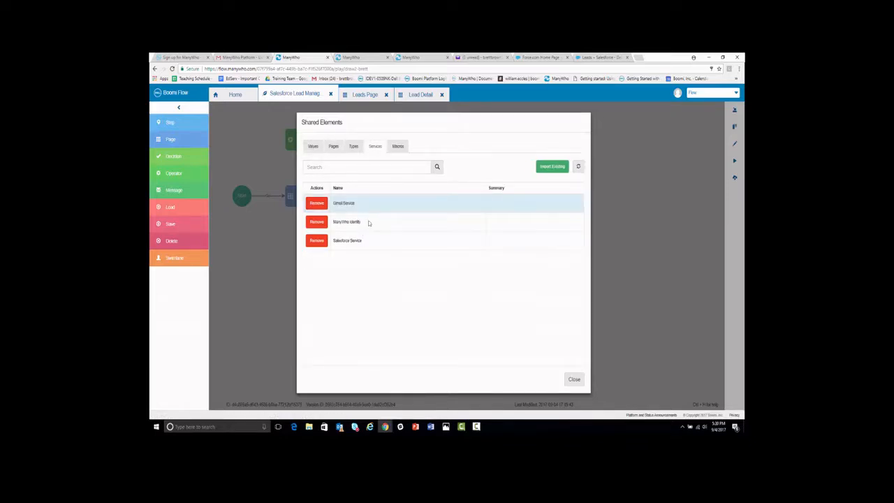
pyautogui.click(573, 380)
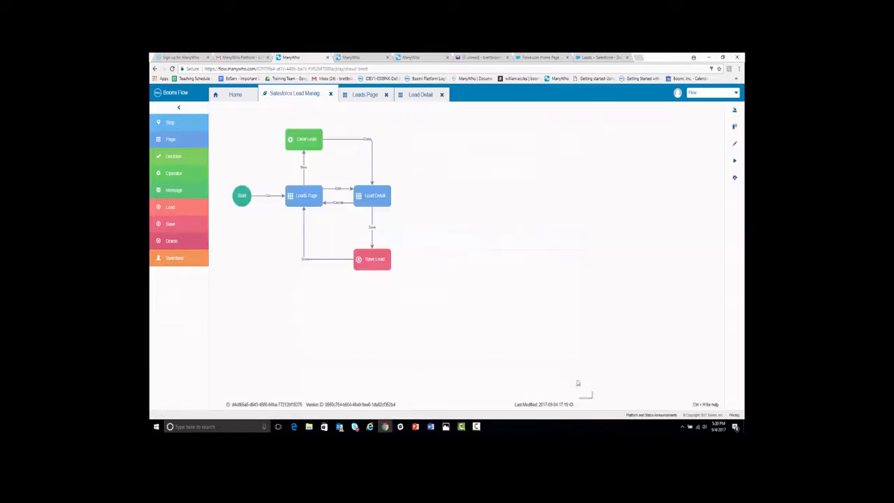